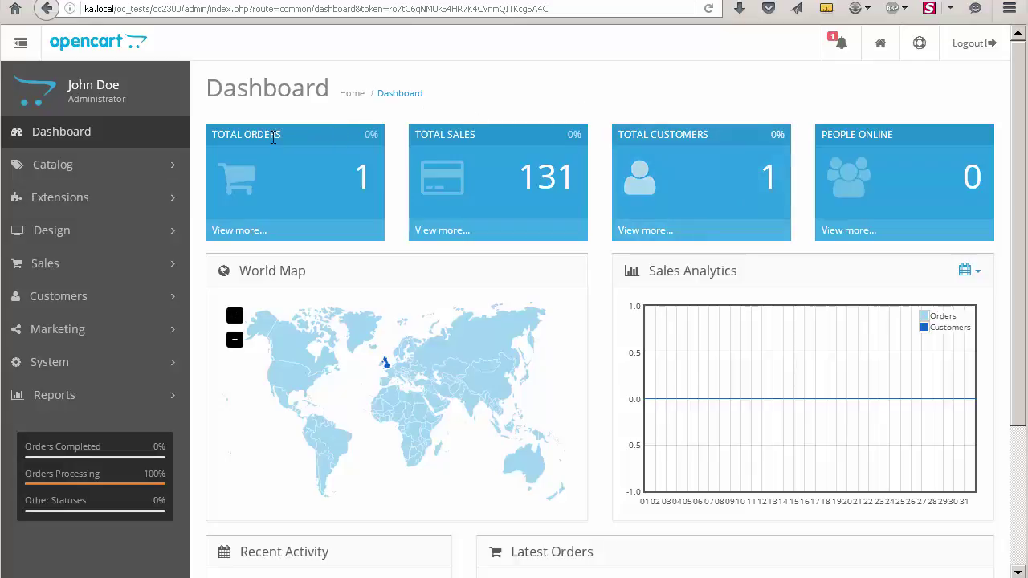
# Open the Task Scheduler (ver.2.3.0) settings from the Ka Extensions list.
pyautogui.click(164, 196)
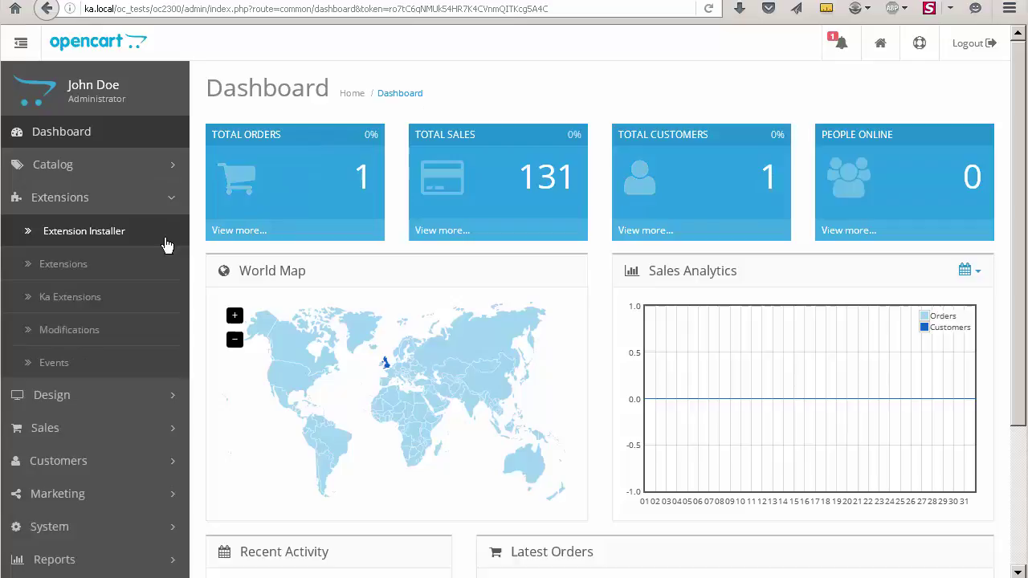
pyautogui.click(166, 297)
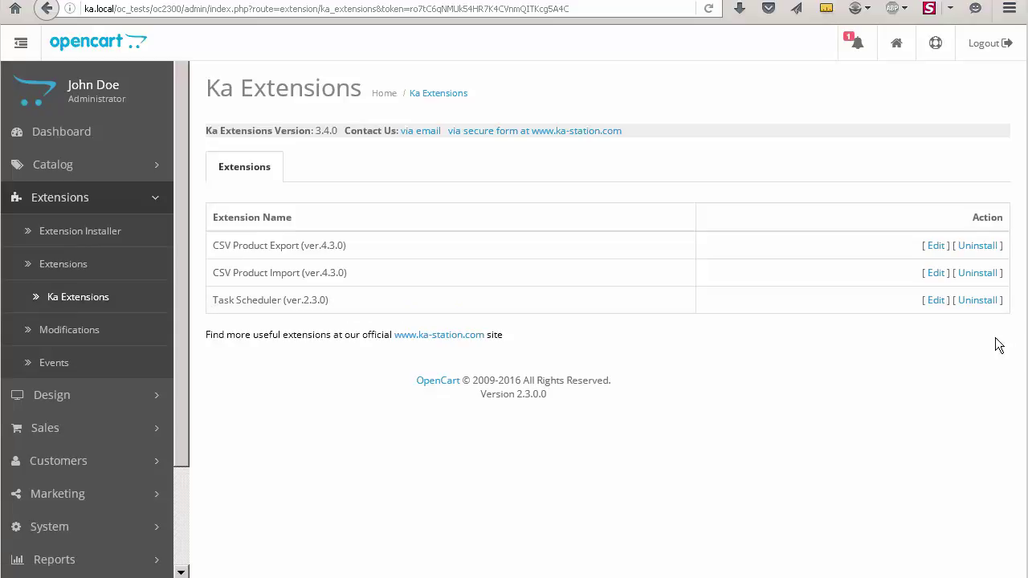
pyautogui.click(936, 300)
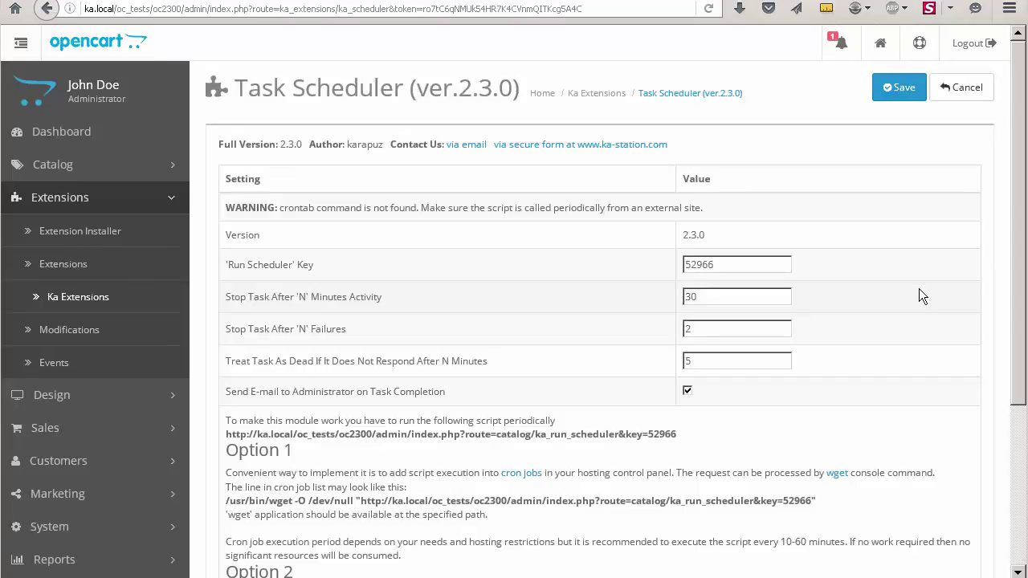
pyautogui.doubleClick(731, 264)
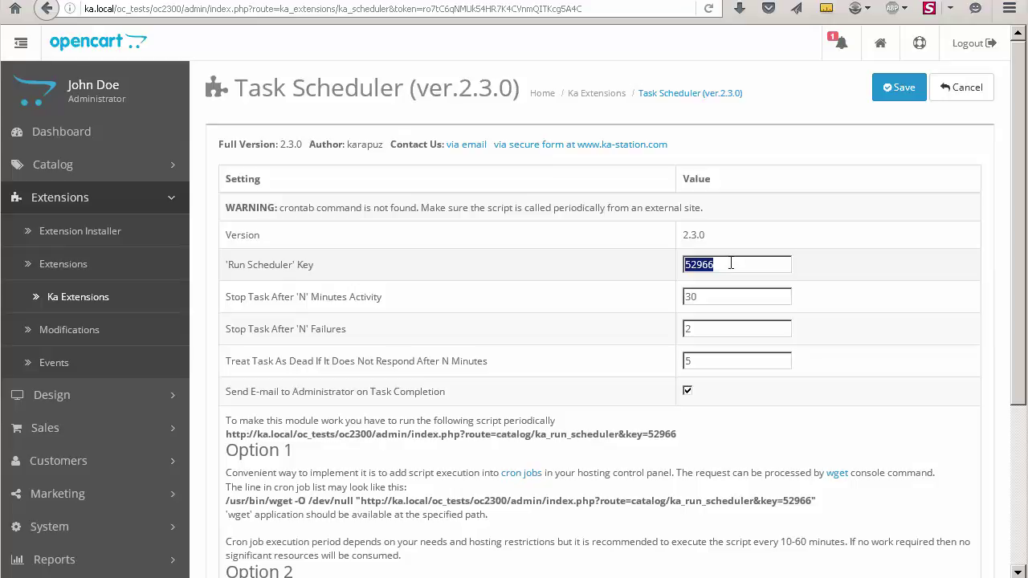
pyautogui.click(731, 264)
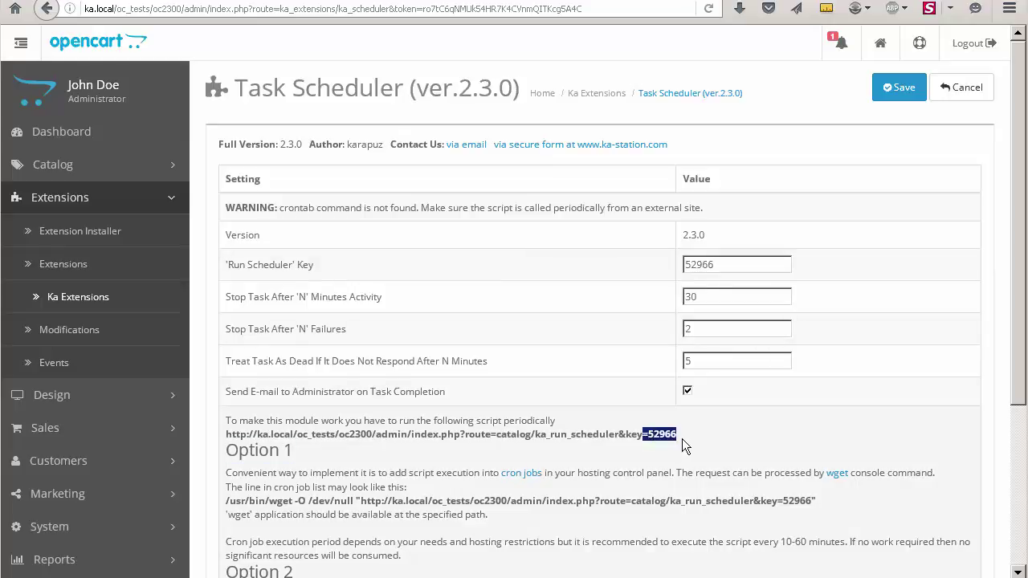
pyautogui.click(691, 435)
pyautogui.scroll(-5, 691, 435)
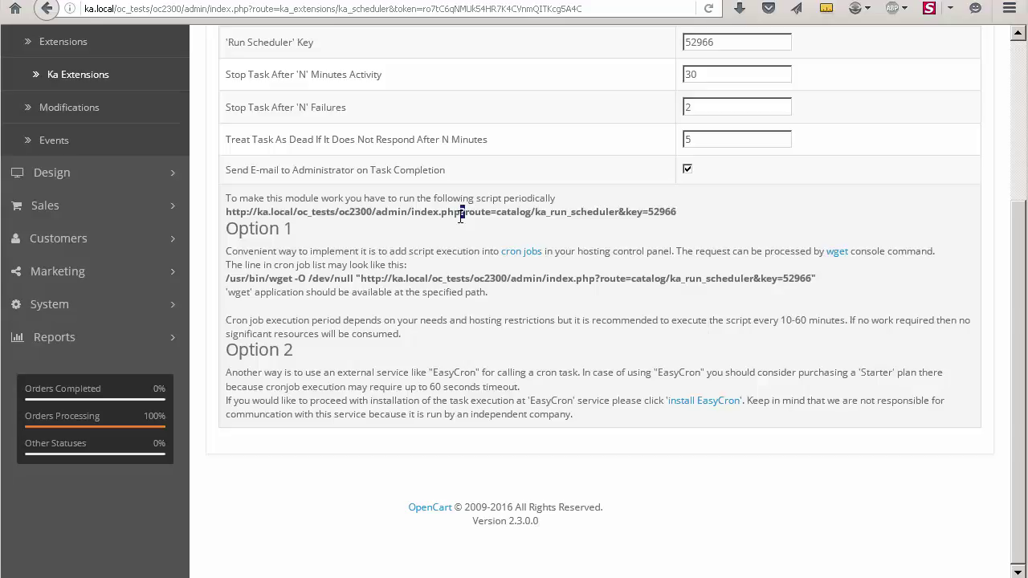
pyautogui.tripleClick(461, 214)
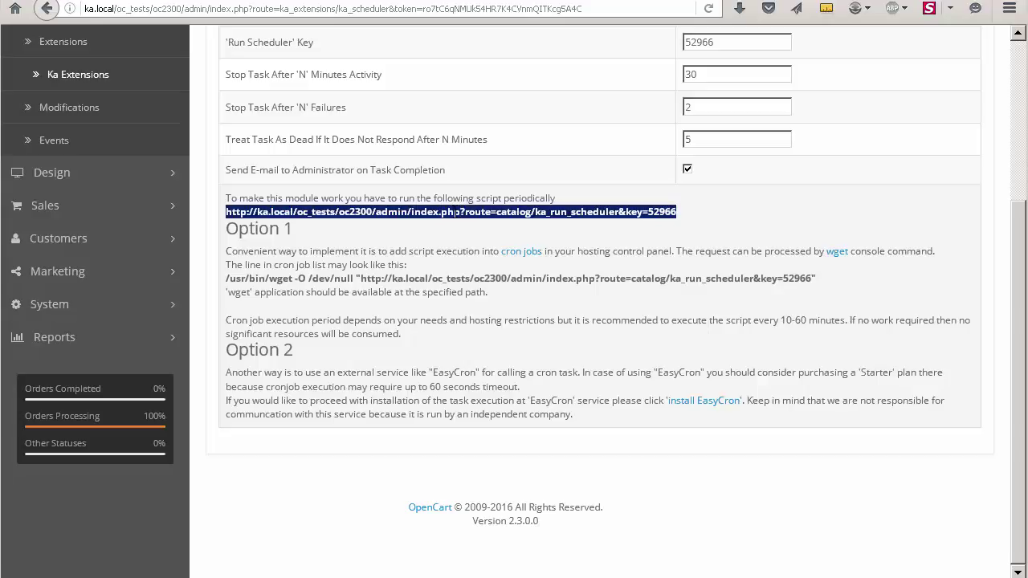
pyautogui.click(458, 276)
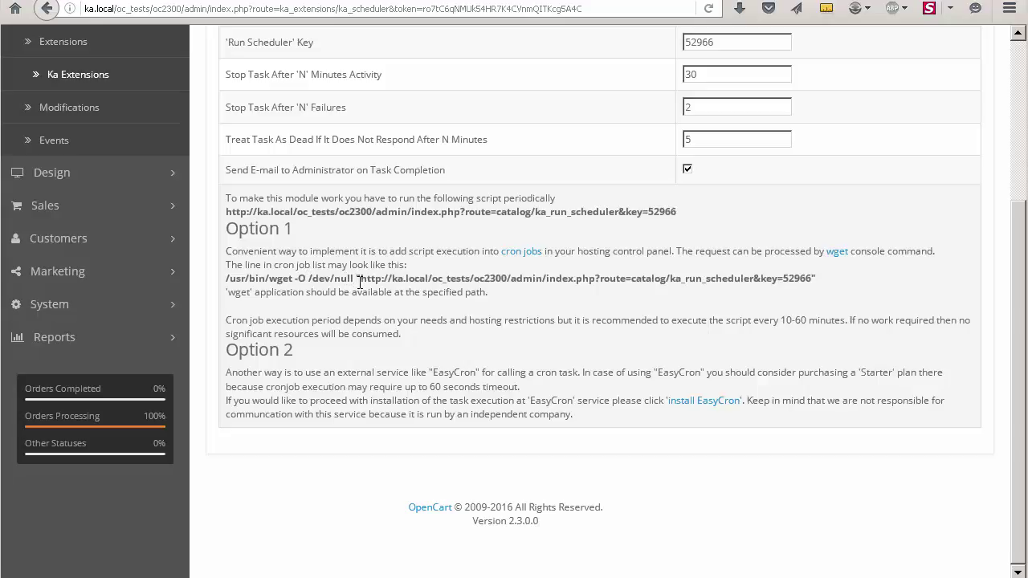
# Go to System > Tools > Task Scheduler to view the empty task list.
pyautogui.click(172, 304)
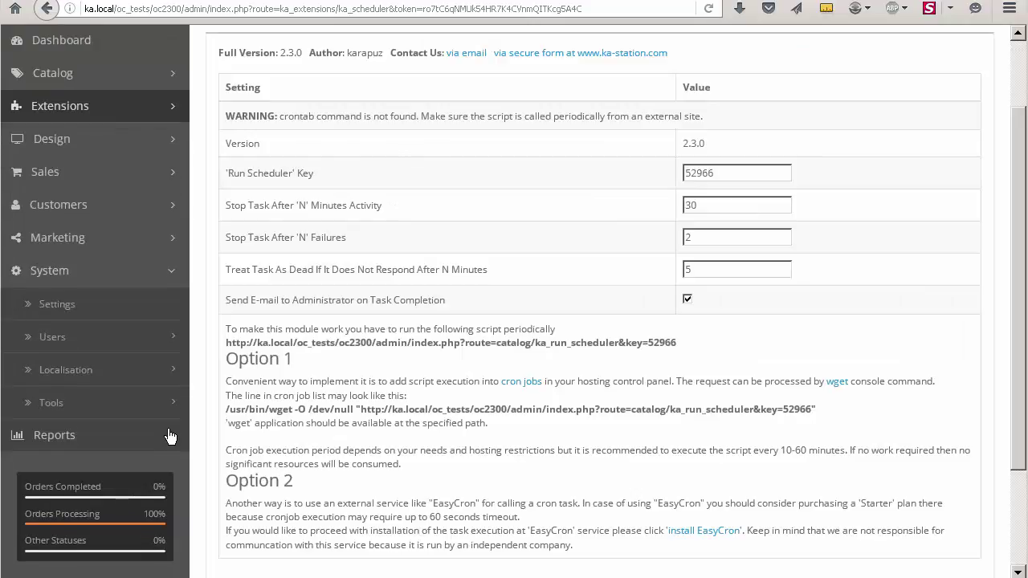
pyautogui.click(174, 408)
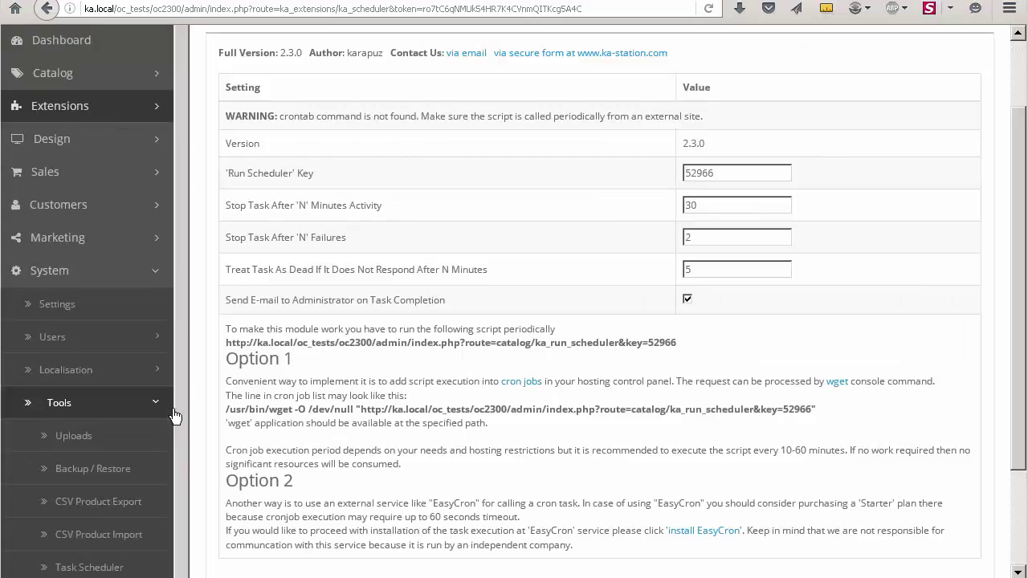
pyautogui.scroll(-2, 168, 417)
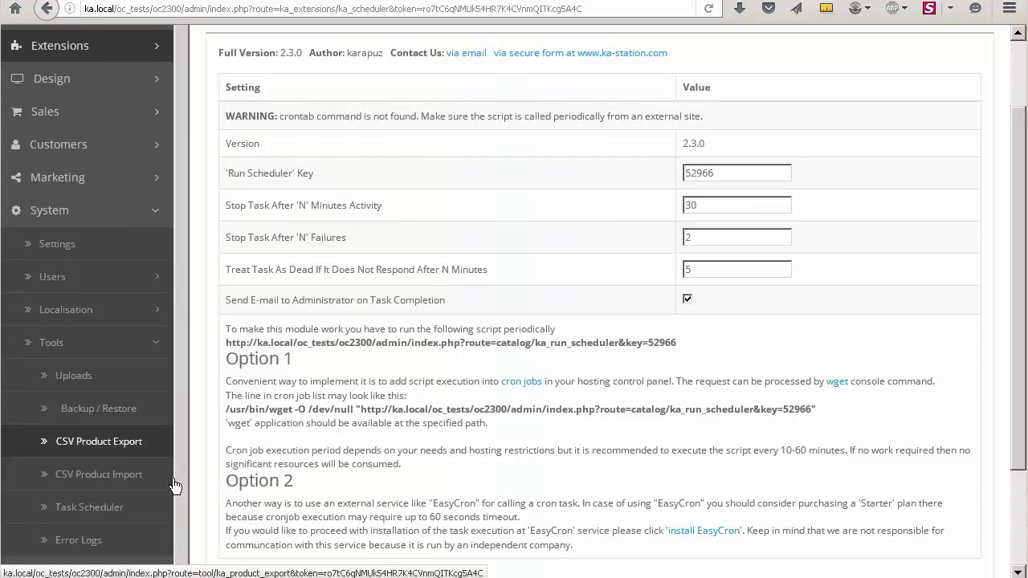
pyautogui.click(158, 509)
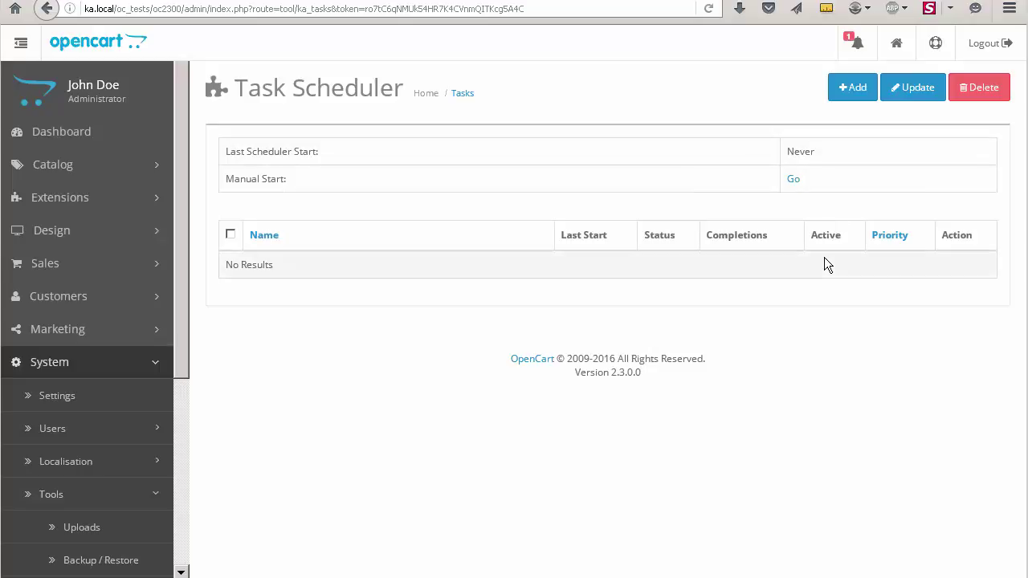
# Start a new task with tool/download_file as its module.
pyautogui.click(869, 94)
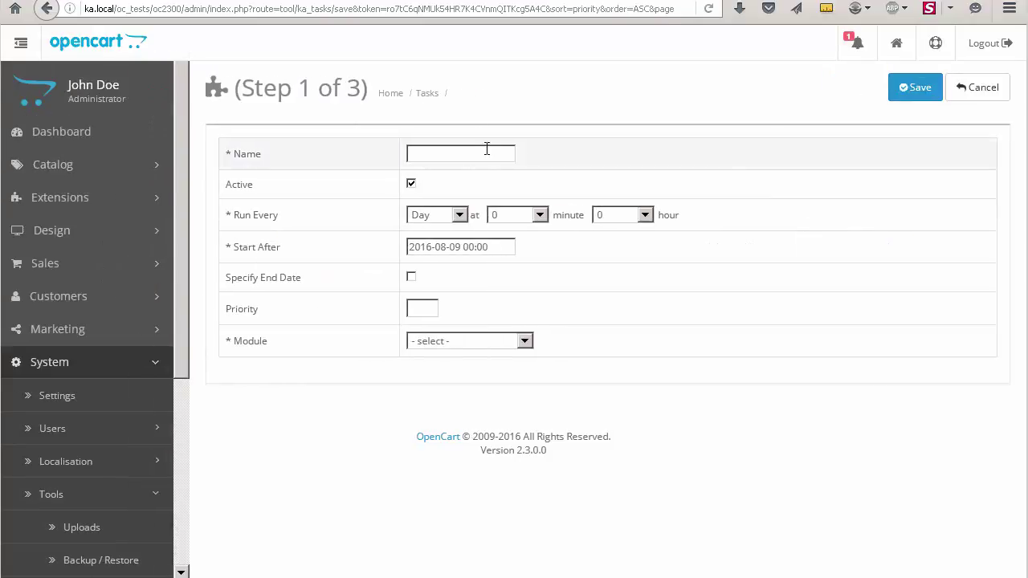
pyautogui.click(515, 341)
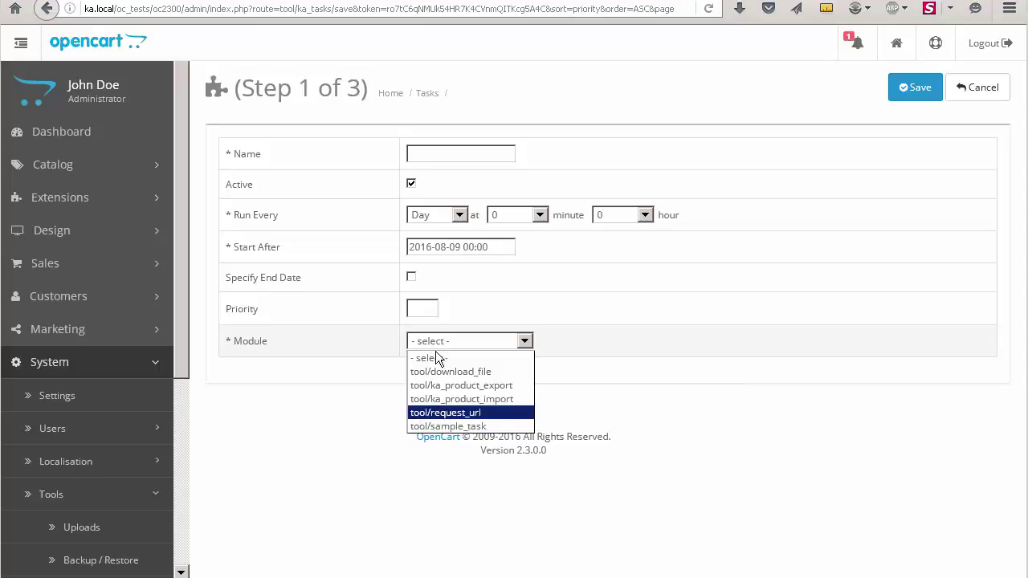
pyautogui.click(477, 413)
pyautogui.click(478, 337)
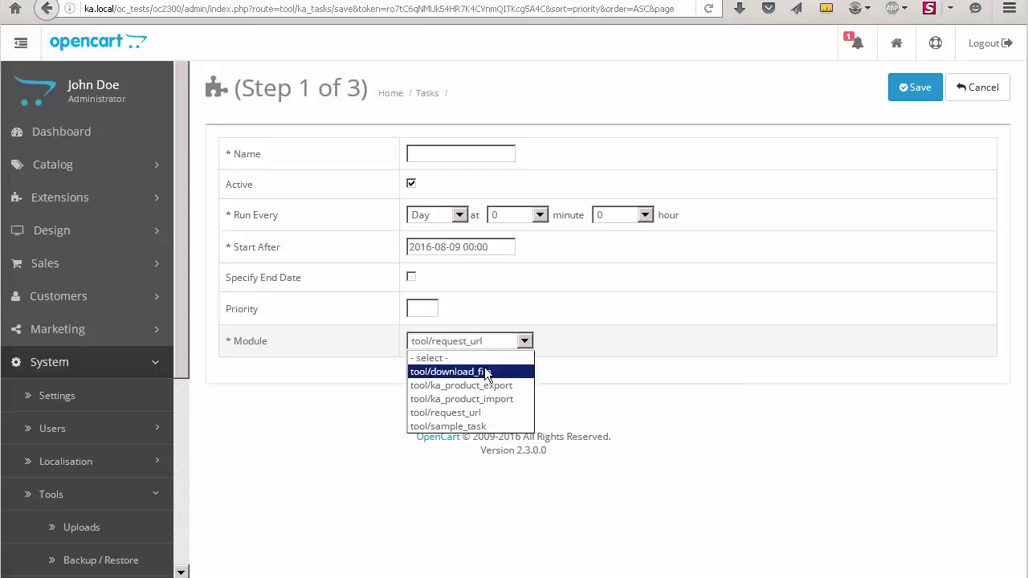
pyautogui.click(486, 372)
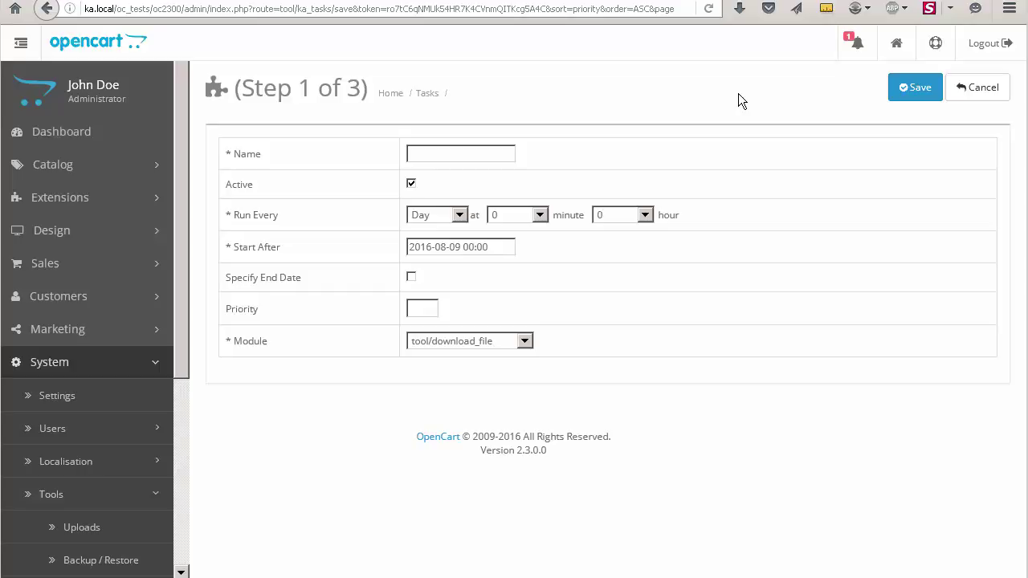
# Name the task 'Sample download' and schedule it weekly on Mondays at minute 15.
pyautogui.write('Sample downlo')
pyautogui.write('ad')
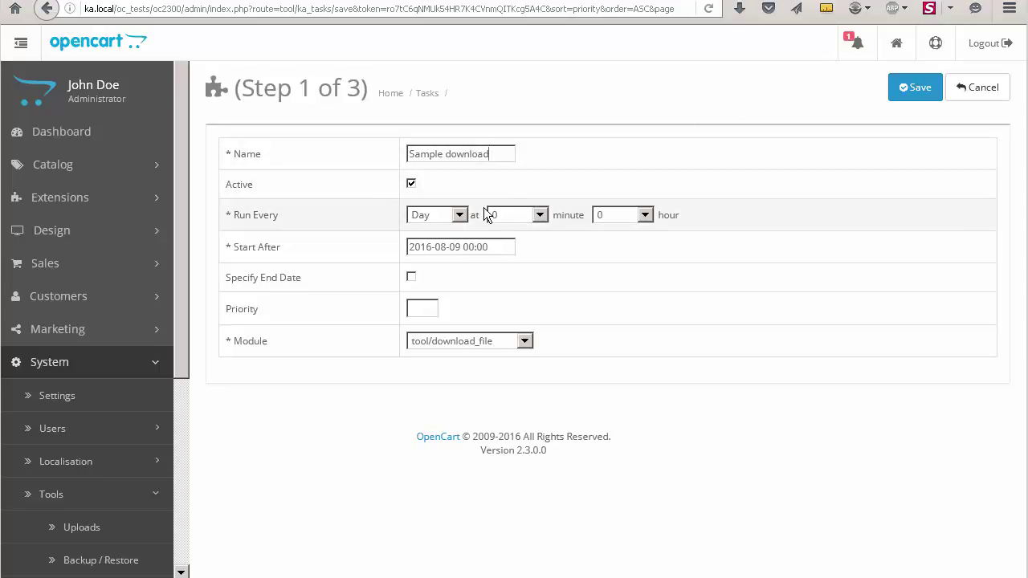
pyautogui.click(530, 214)
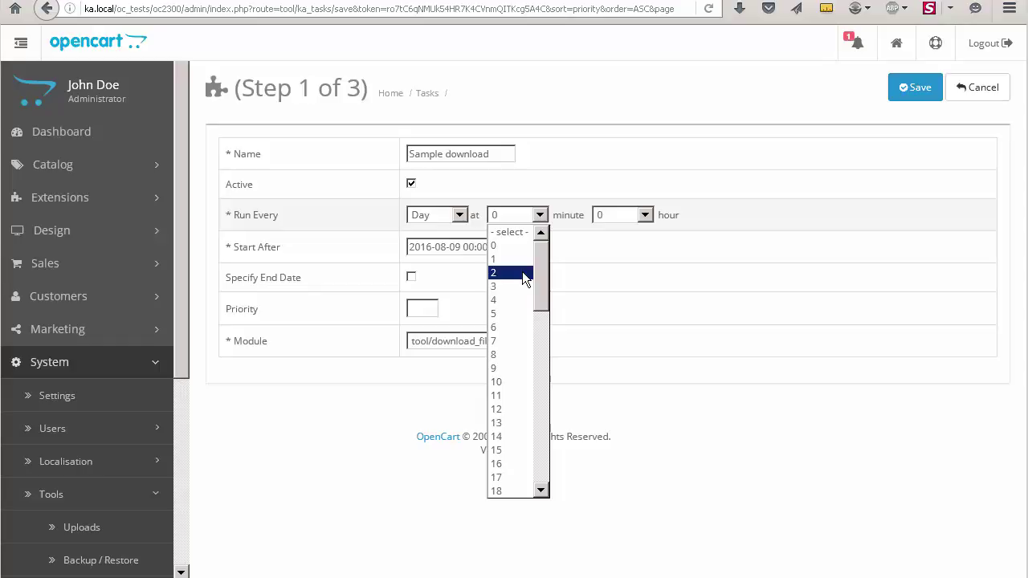
pyautogui.click(522, 436)
pyautogui.click(530, 214)
pyautogui.click(546, 449)
pyautogui.click(439, 214)
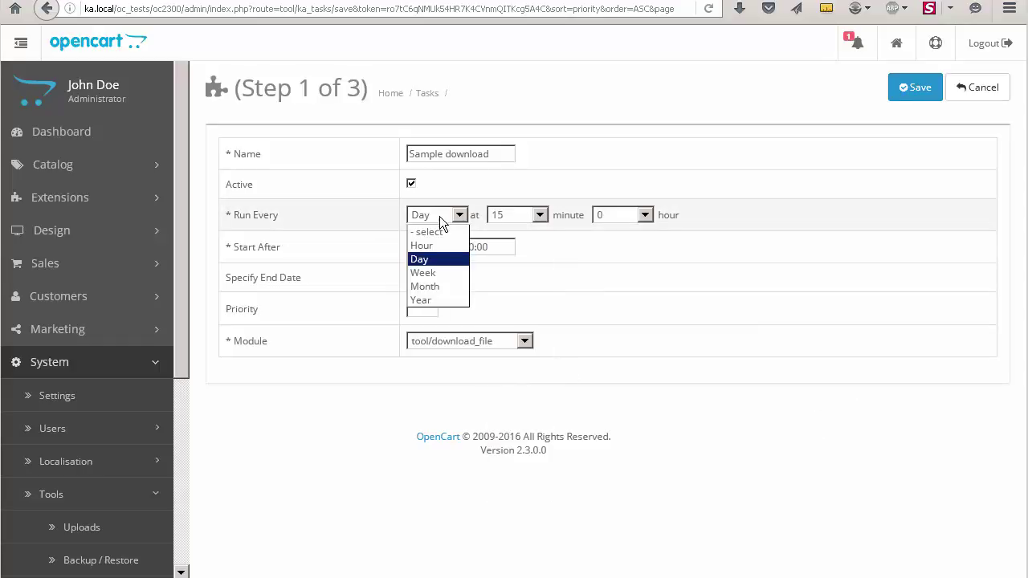
pyautogui.click(441, 251)
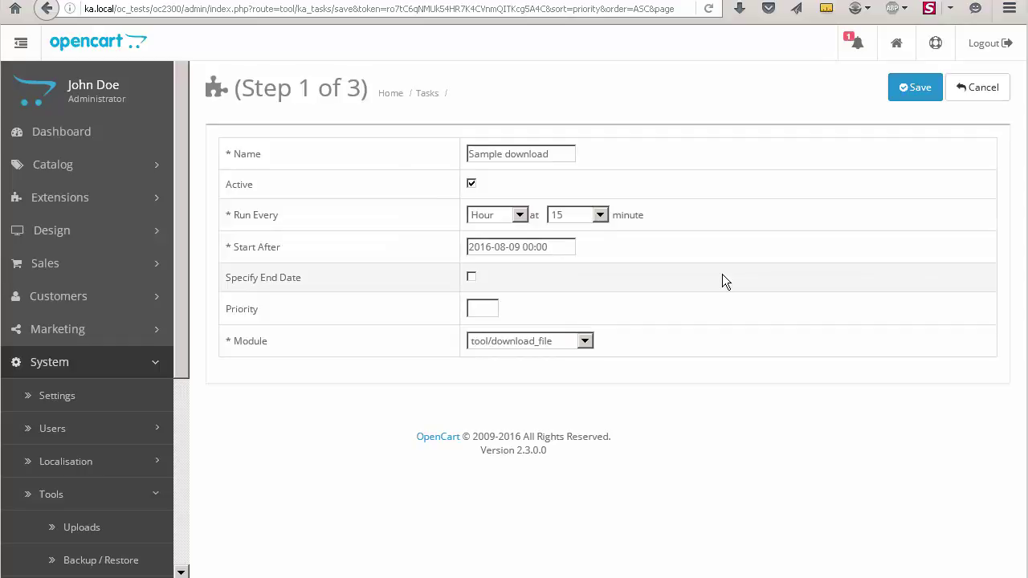
pyautogui.click(498, 214)
pyautogui.click(495, 278)
pyautogui.click(673, 214)
pyautogui.click(687, 245)
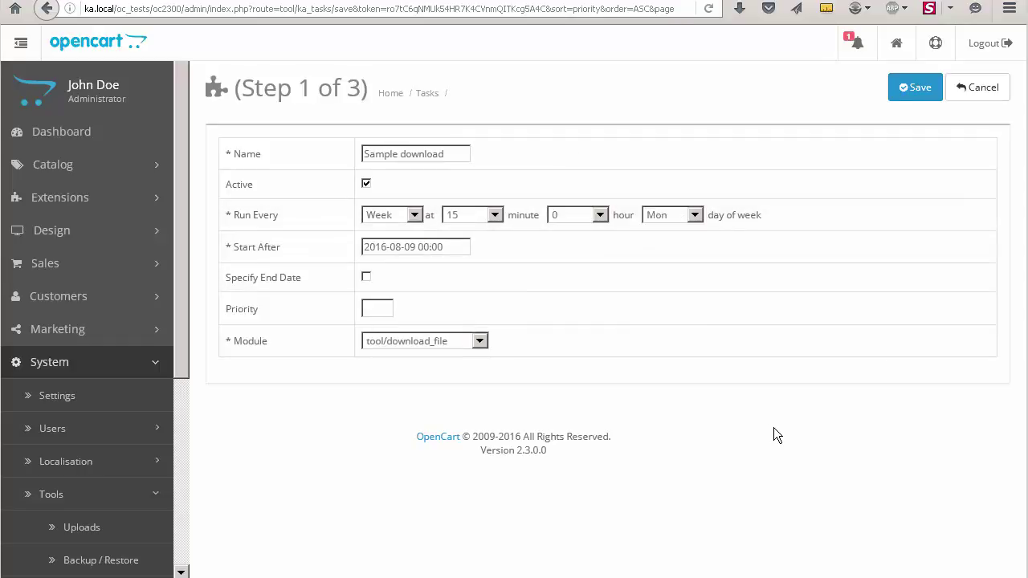
# Leave the start date, clear the end date, and save to reach step 2 of 3.
pyautogui.click(415, 247)
pyautogui.click(625, 254)
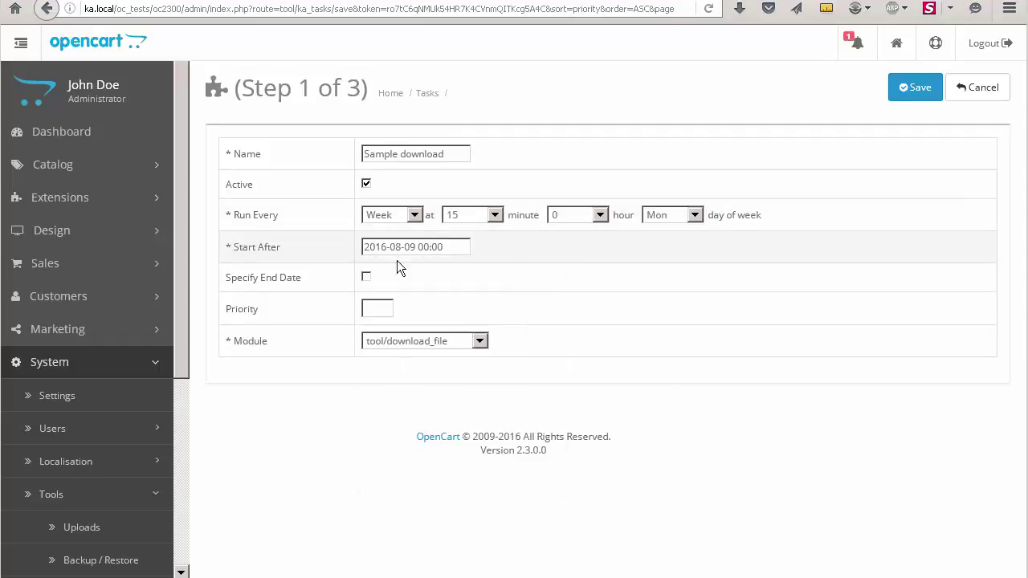
pyautogui.click(366, 276)
pyautogui.click(440, 310)
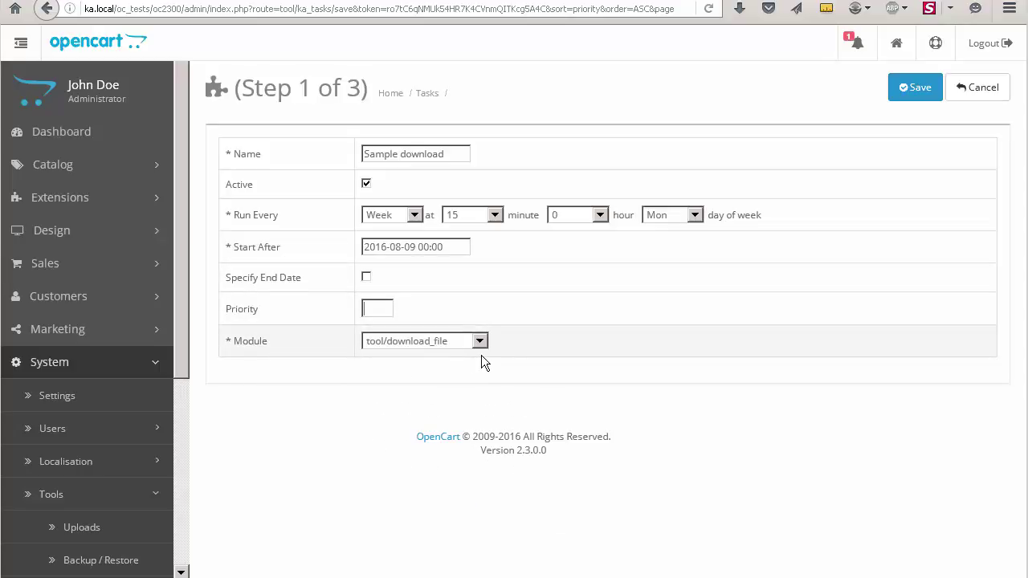
pyautogui.click(920, 88)
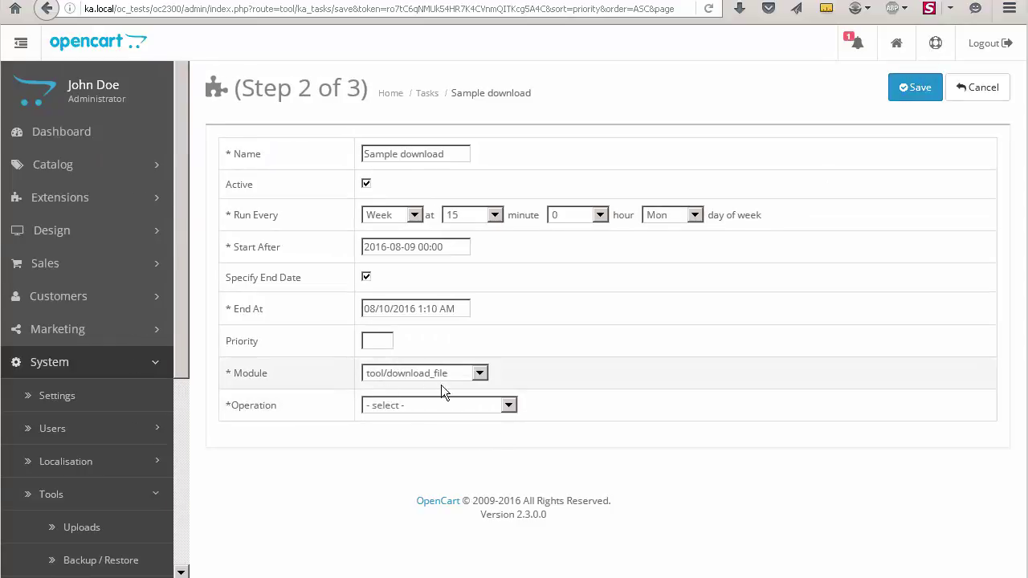
# Choose the 'Download file from HTTP URL' operation and save to the final step.
pyautogui.click(475, 403)
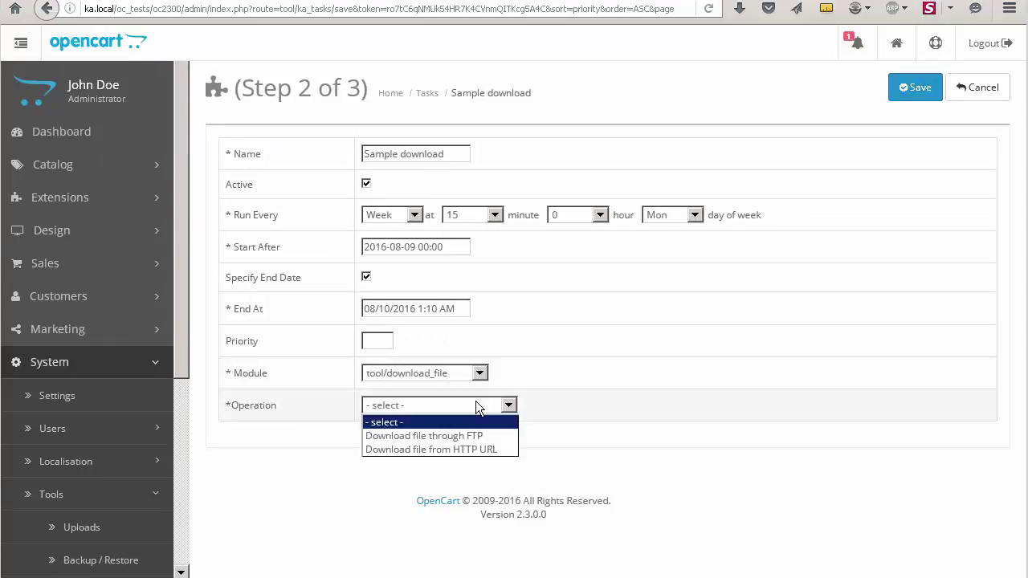
pyautogui.click(503, 452)
pyautogui.click(921, 89)
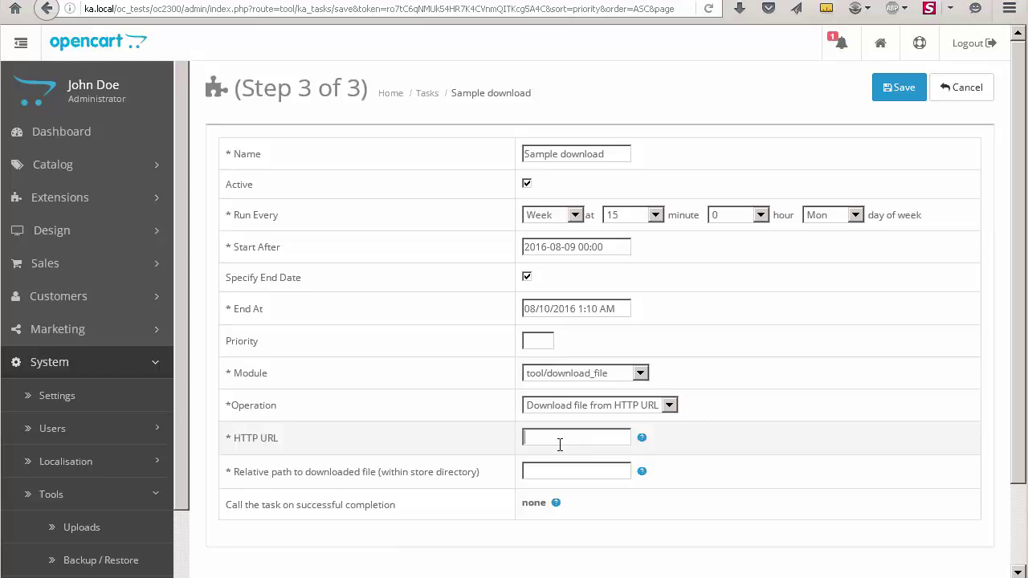
# Paste the CSV's web address, set the relative path downloads/incoming.csv, and save the task.
pyautogui.click(560, 441)
pyautogui.hotkey('ctrl', 'v')
pyautogui.press('Home')
pyautogui.press('End')
pyautogui.click(597, 473)
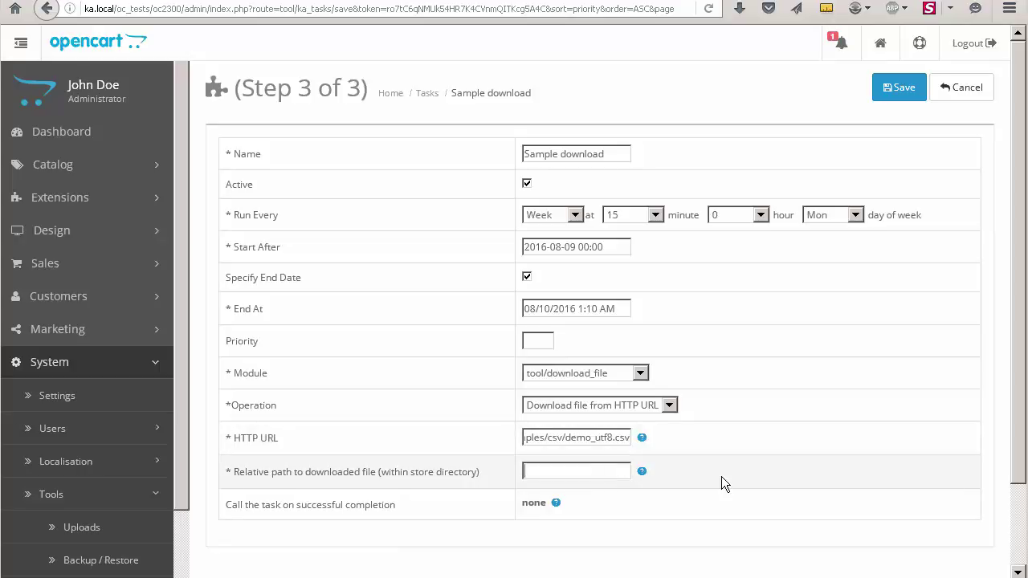
pyautogui.write('downloads/')
pyautogui.write('incoming.csv')
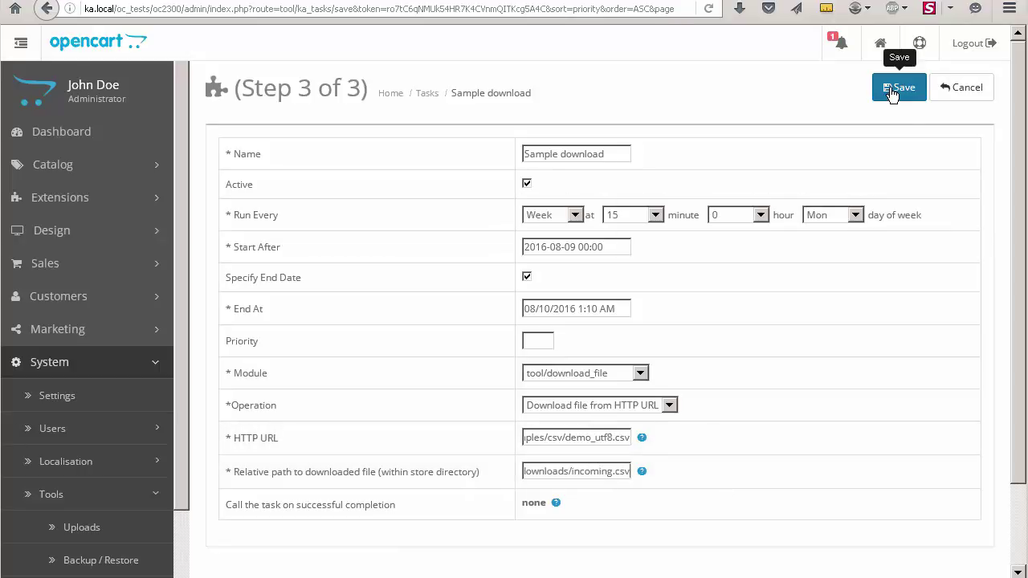
pyautogui.click(892, 93)
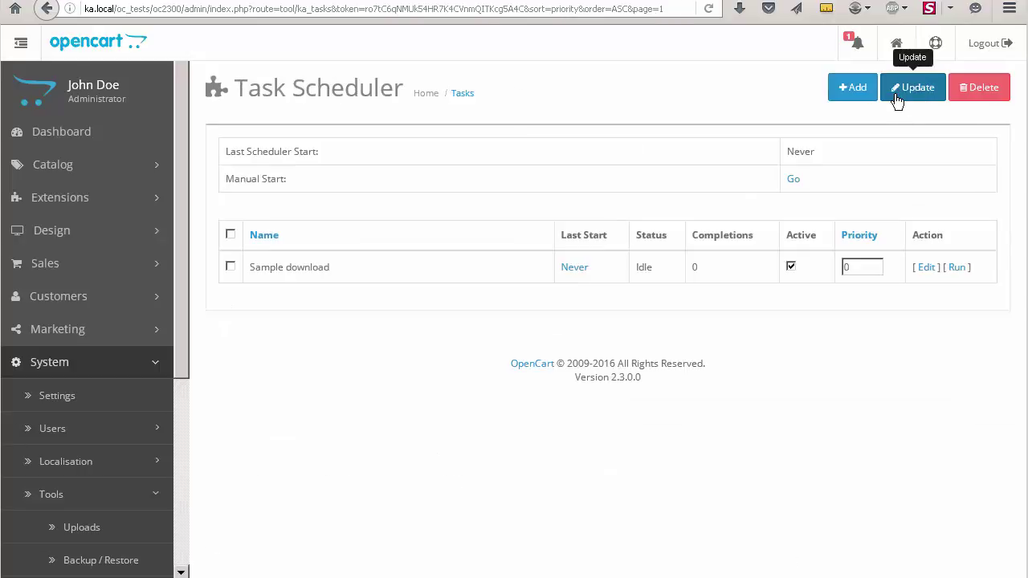
pyautogui.hotkey('alt', 'Tab')
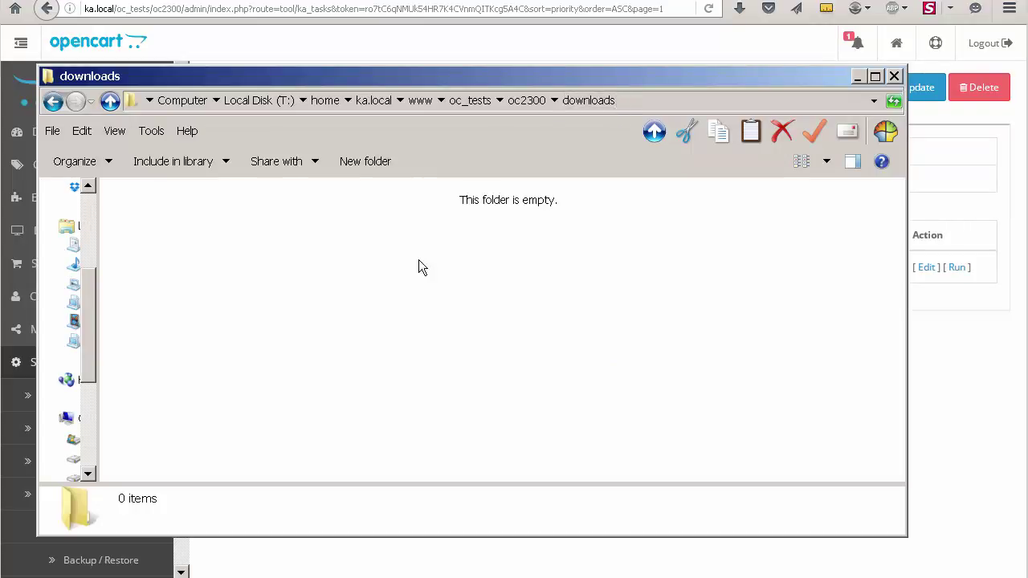
# Confirm the oc2300 downloads folder is empty, then close Explorer.
pyautogui.click(522, 102)
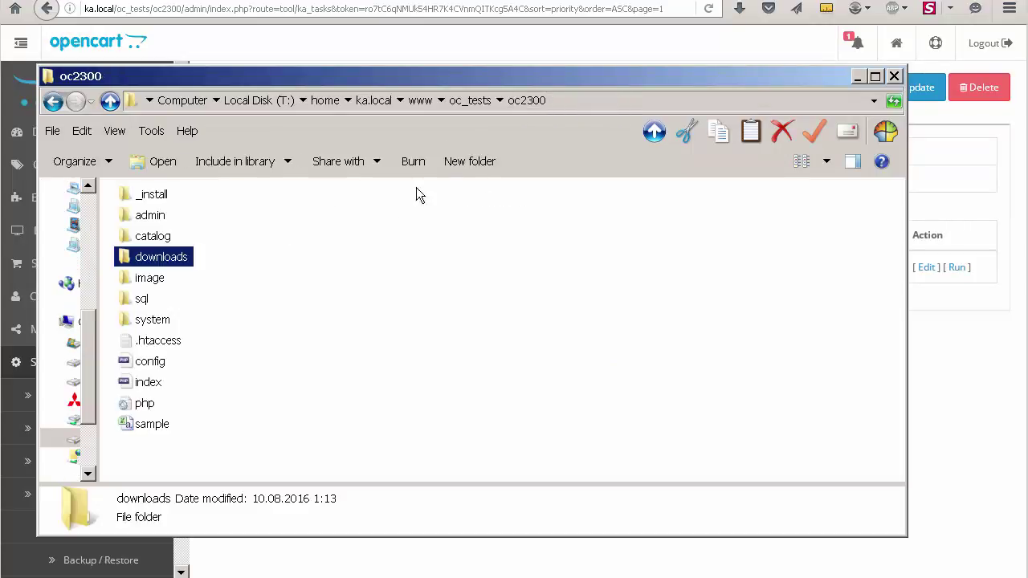
pyautogui.doubleClick(160, 257)
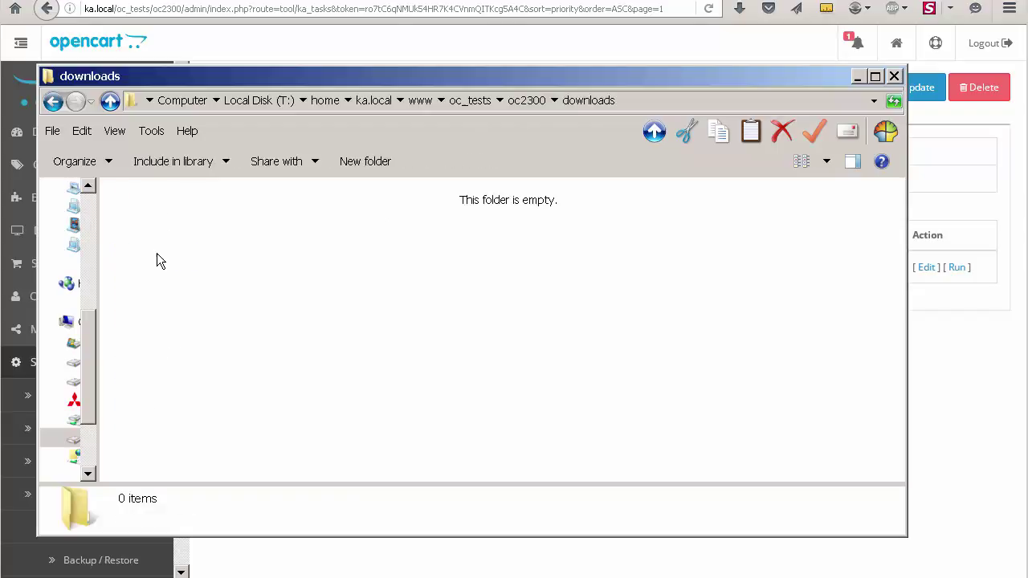
pyautogui.click(893, 75)
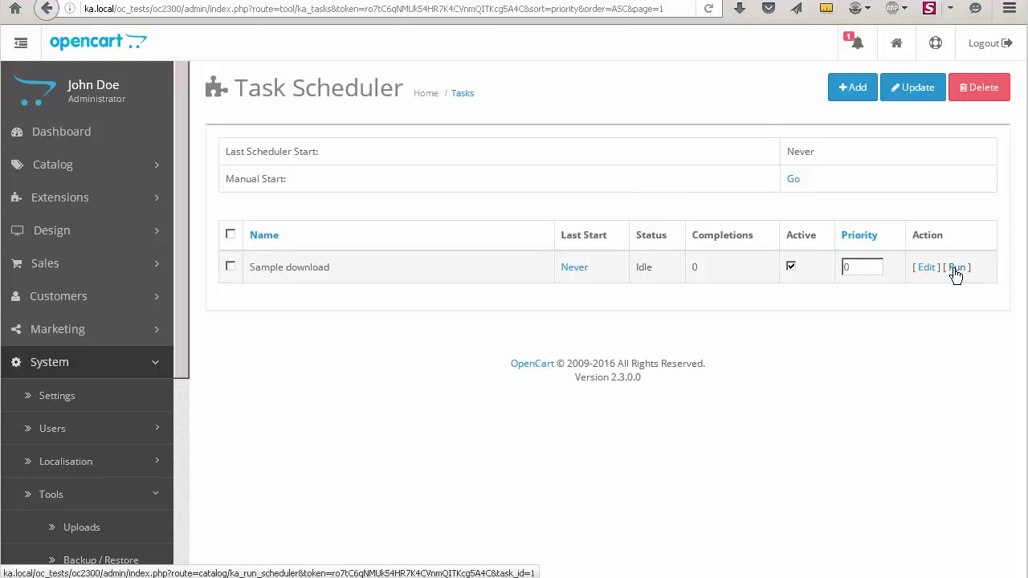
# Run Sample download once, reload the list, and check its last-run statistics.
pyautogui.click(955, 270)
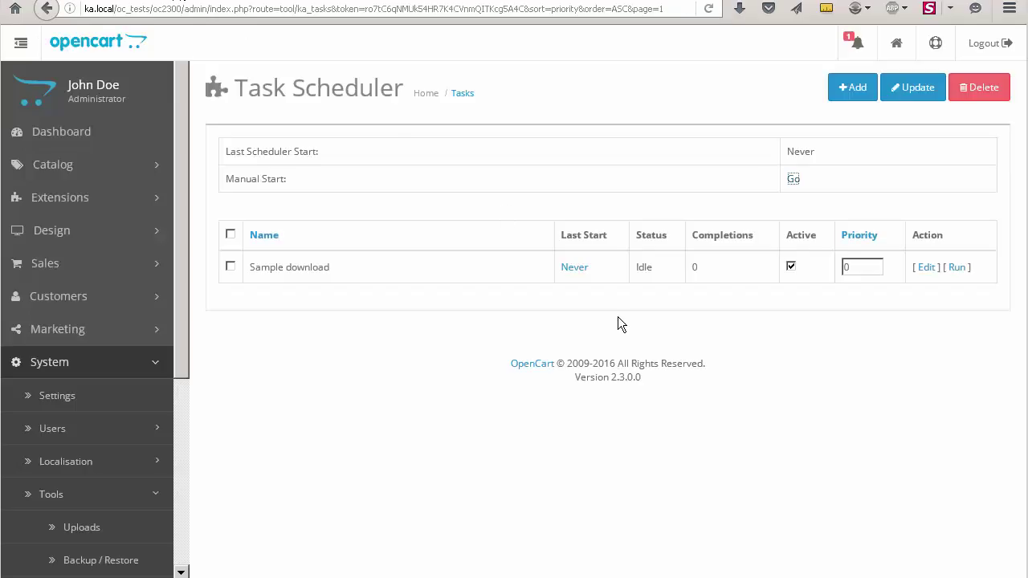
pyautogui.rightClick(619, 318)
pyautogui.click(729, 335)
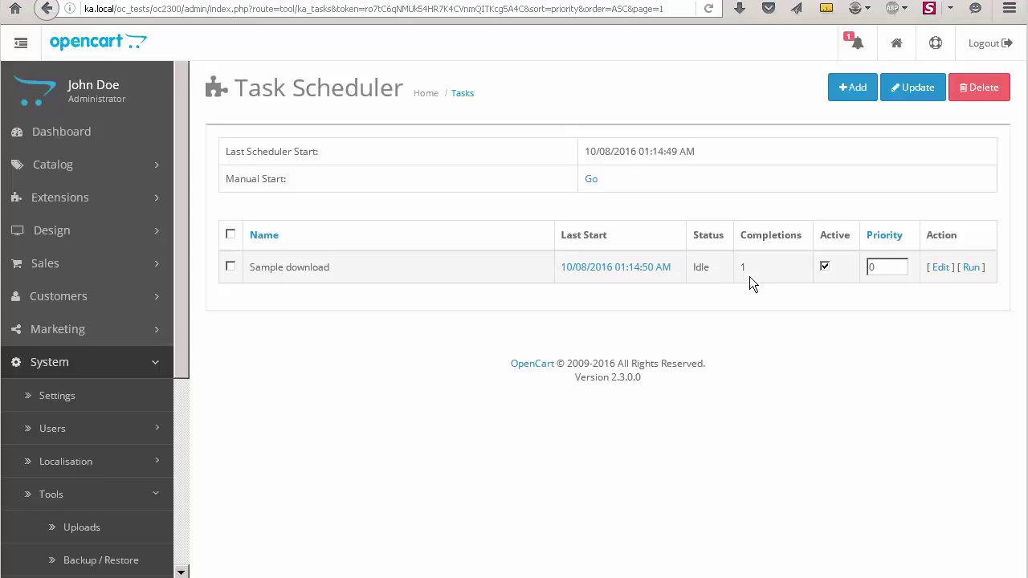
pyautogui.click(622, 270)
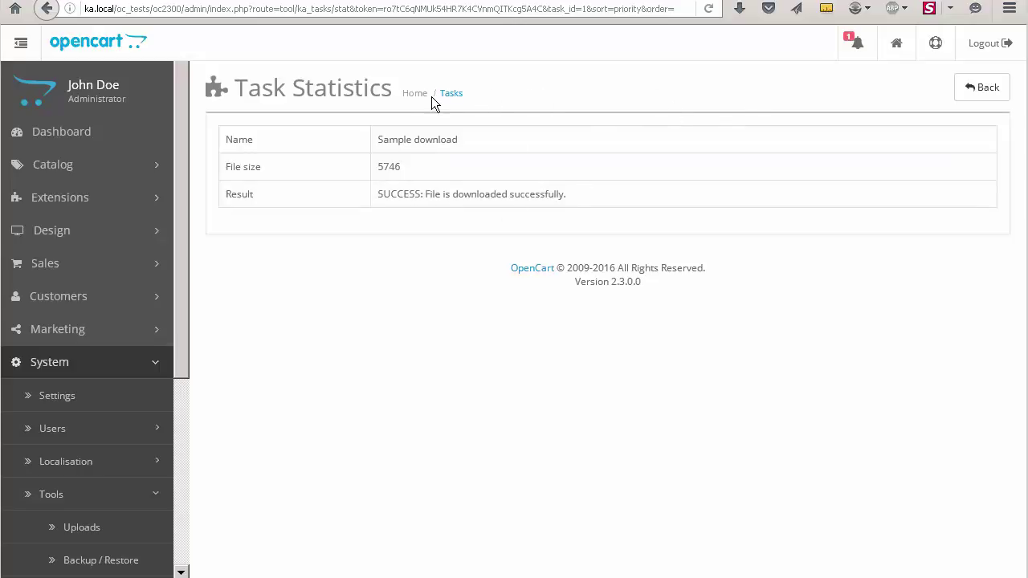
pyautogui.click(986, 90)
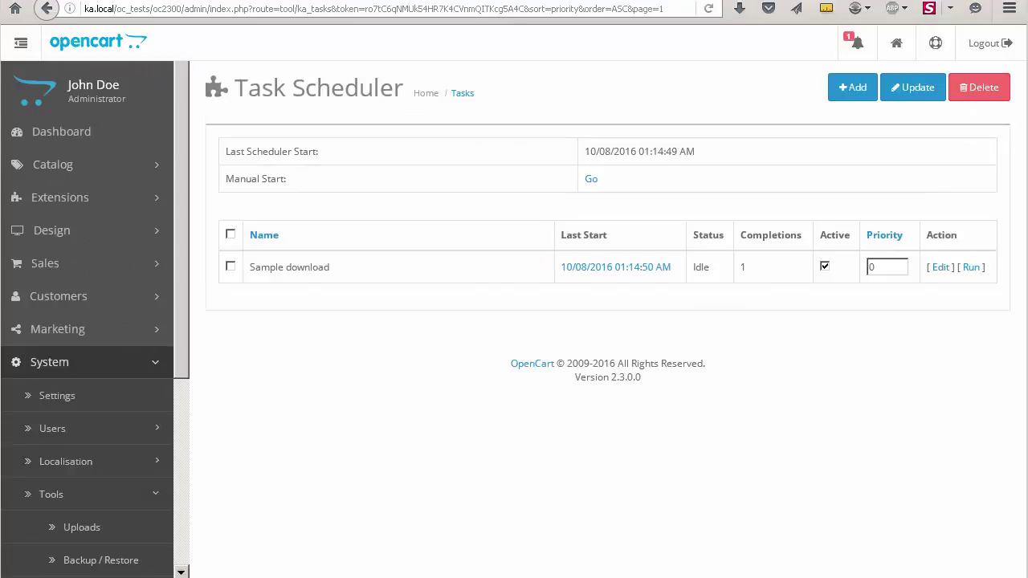
pyautogui.hotkey('alt', 'Tab')
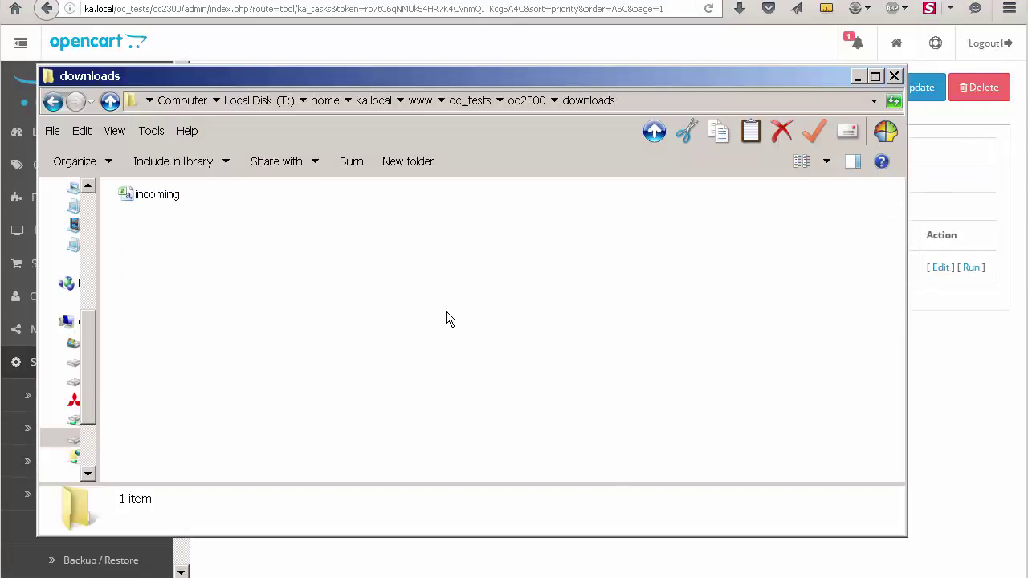
pyautogui.click(168, 195)
pyautogui.rightClick(167, 195)
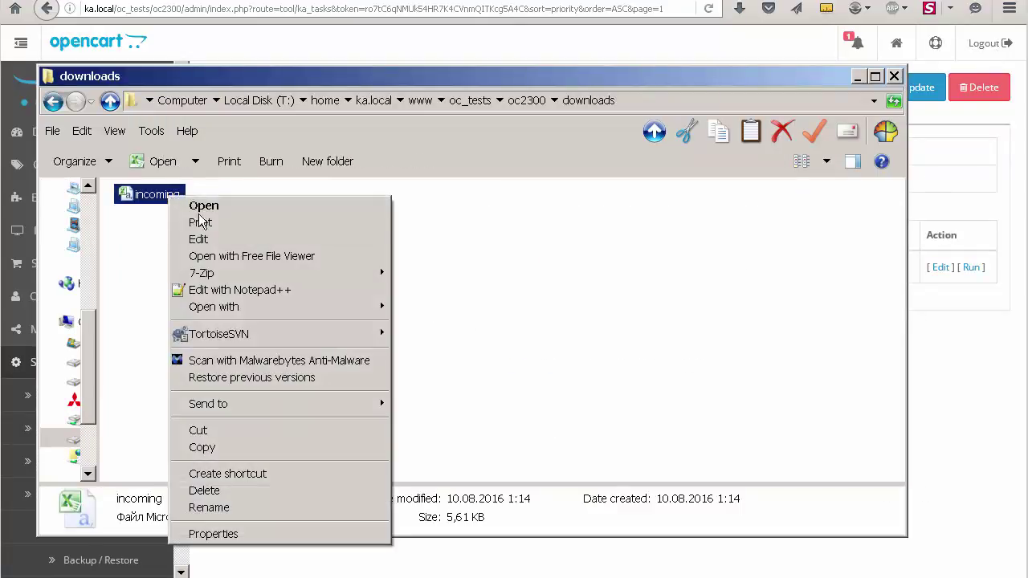
pyautogui.click(263, 235)
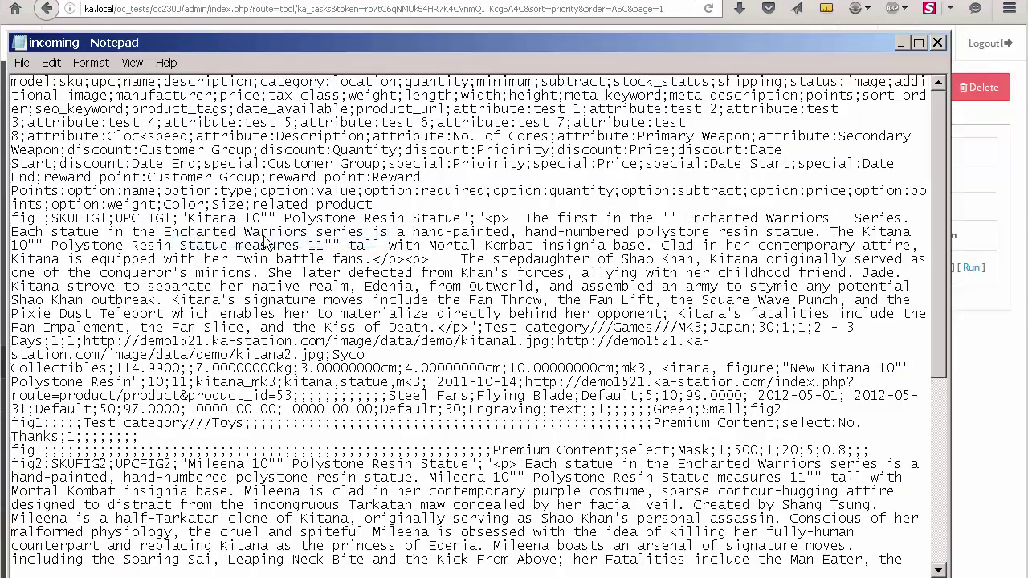
pyautogui.scroll(-1, 511, 225)
pyautogui.scroll(1, 511, 225)
pyautogui.scroll(-1, 511, 226)
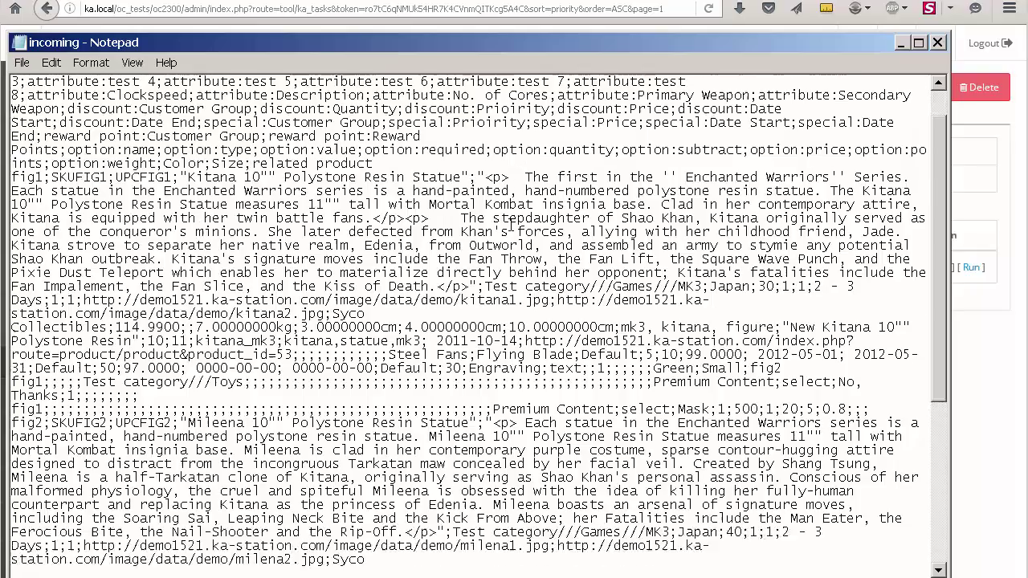
pyautogui.scroll(-2, 511, 226)
pyautogui.scroll(-4, 511, 226)
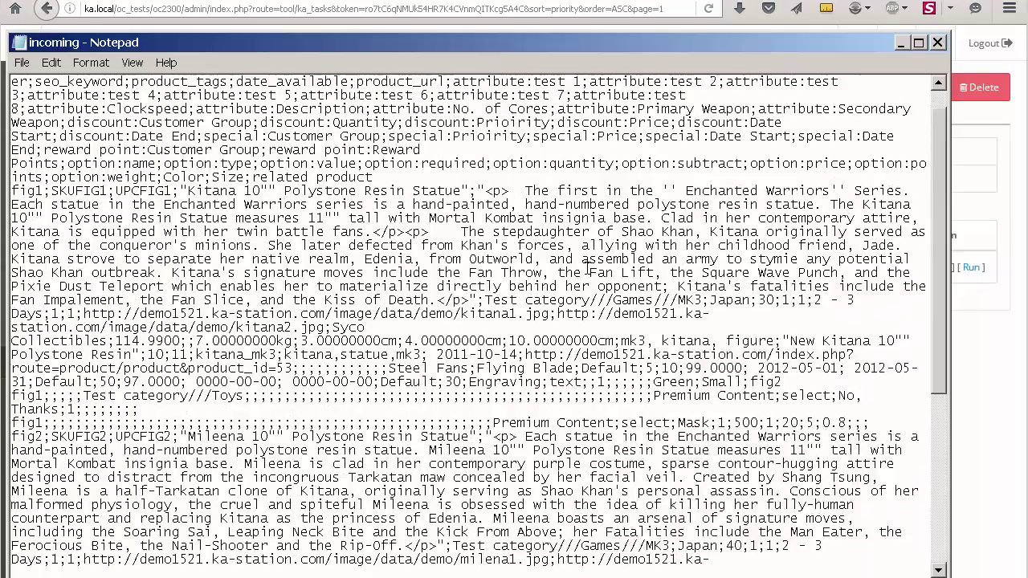
pyautogui.scroll(7, 587, 268)
pyautogui.click(937, 44)
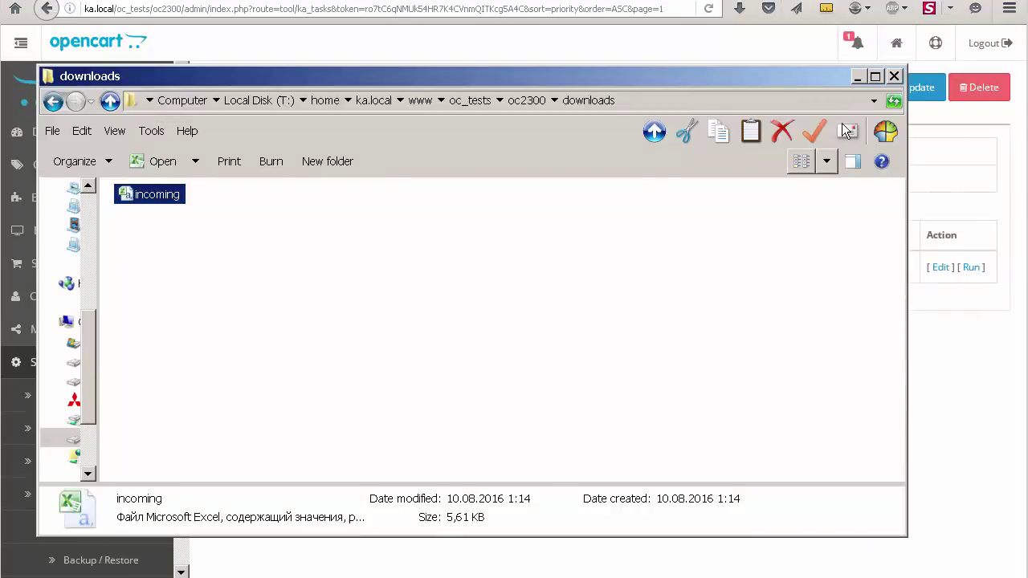
pyautogui.click(894, 81)
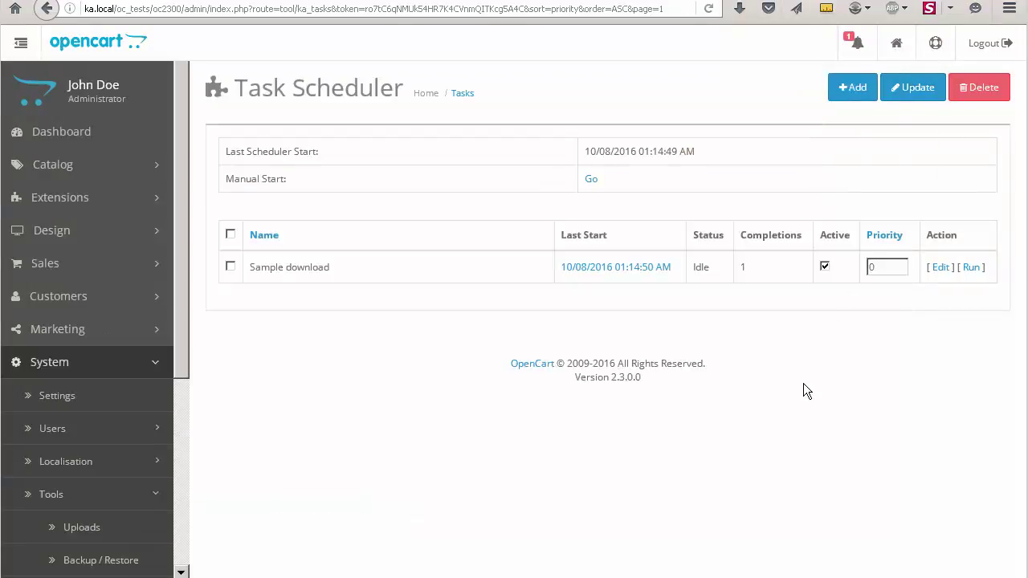